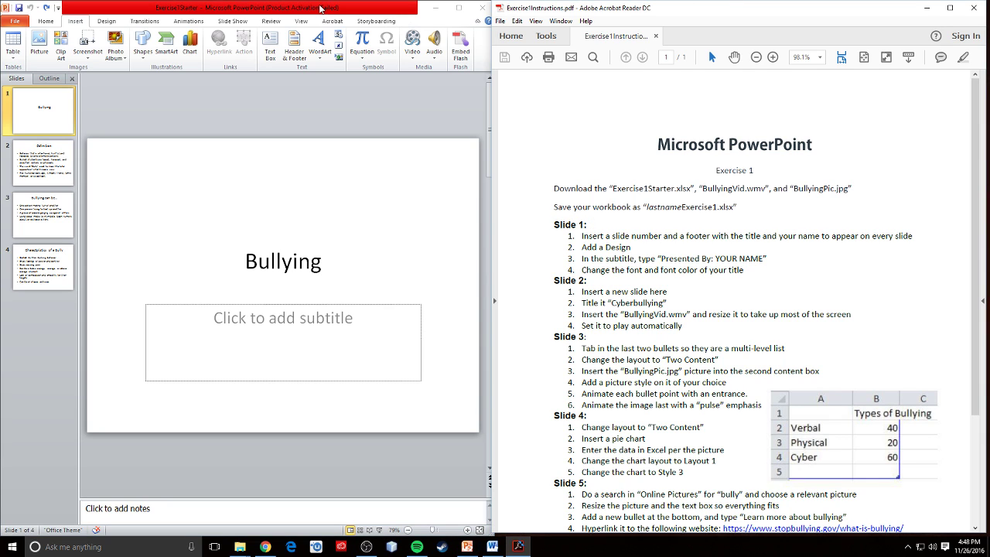
Step: Read through the exercise instructions in Acrobat Reader and look over the slides of the PowerPoint starter presentation
click(653, 14)
scroll(632, 304, down, 3)
scroll(632, 303, down, 2)
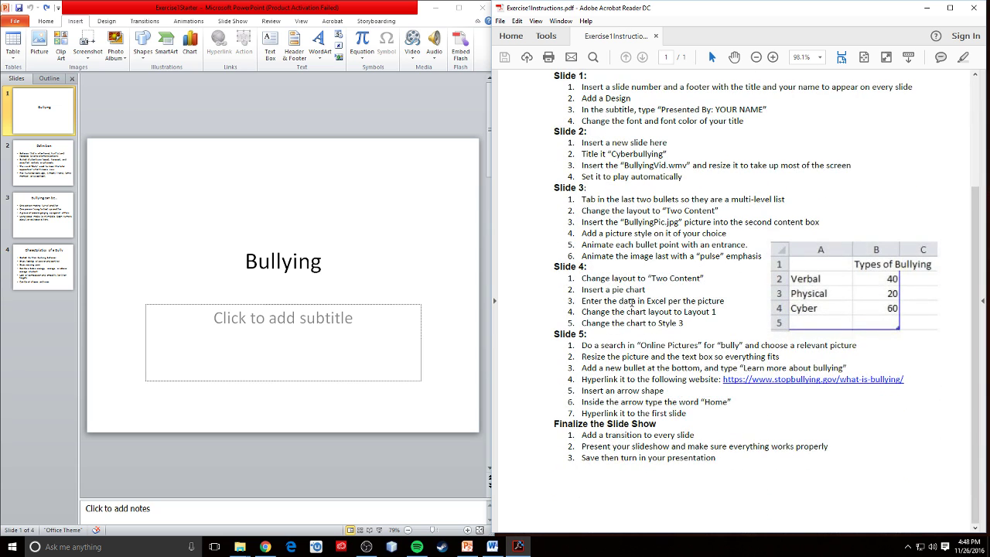
click(59, 185)
key(Down)
key(Down)
key(Down)
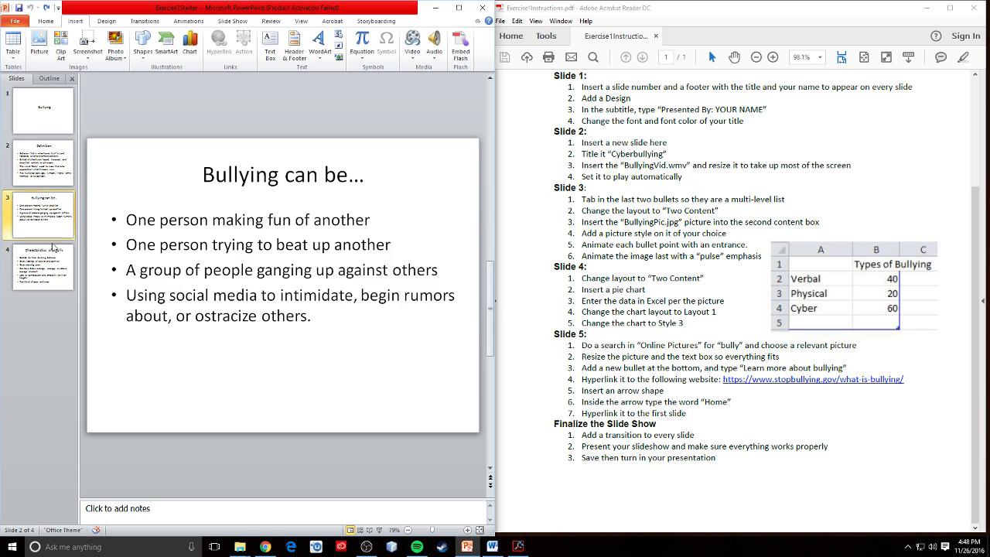
click(45, 114)
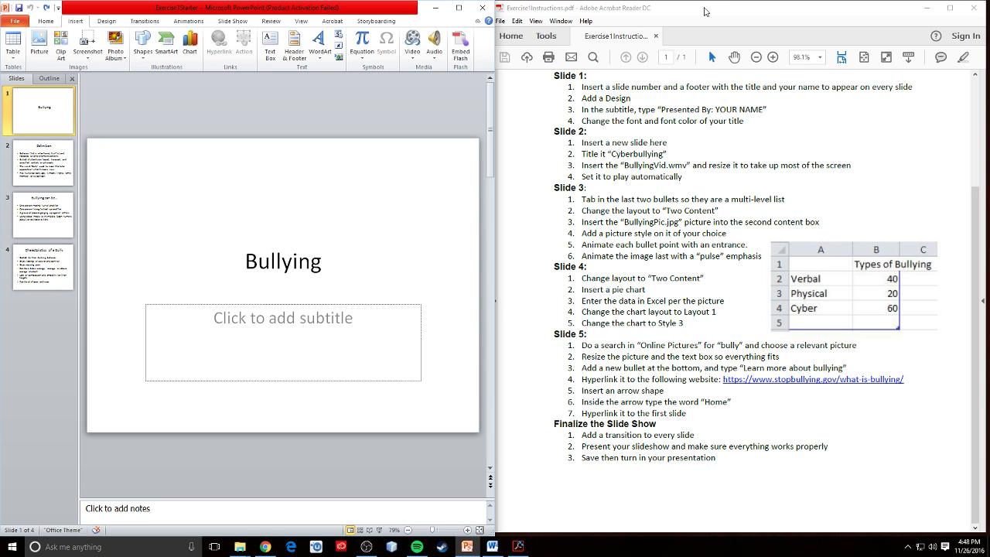
click(705, 14)
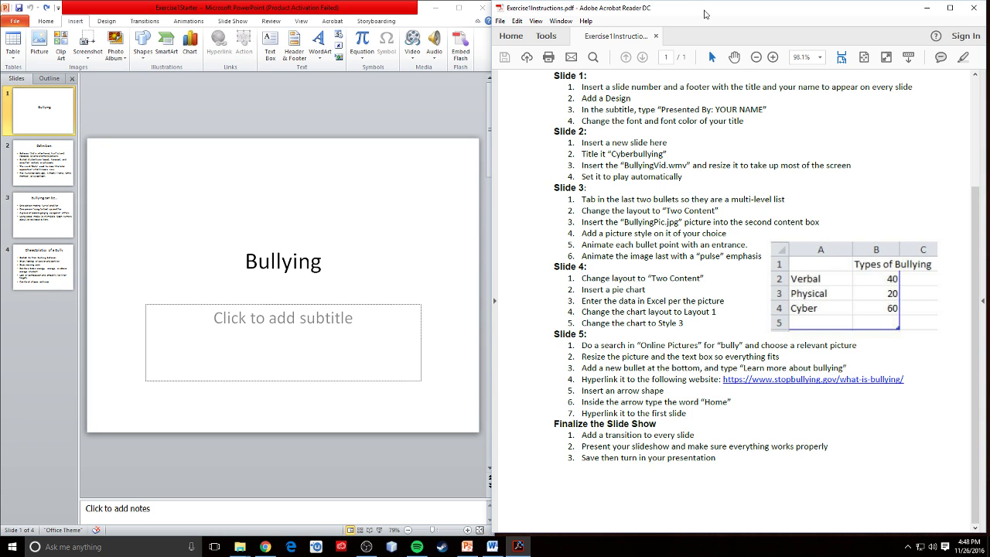
click(277, 8)
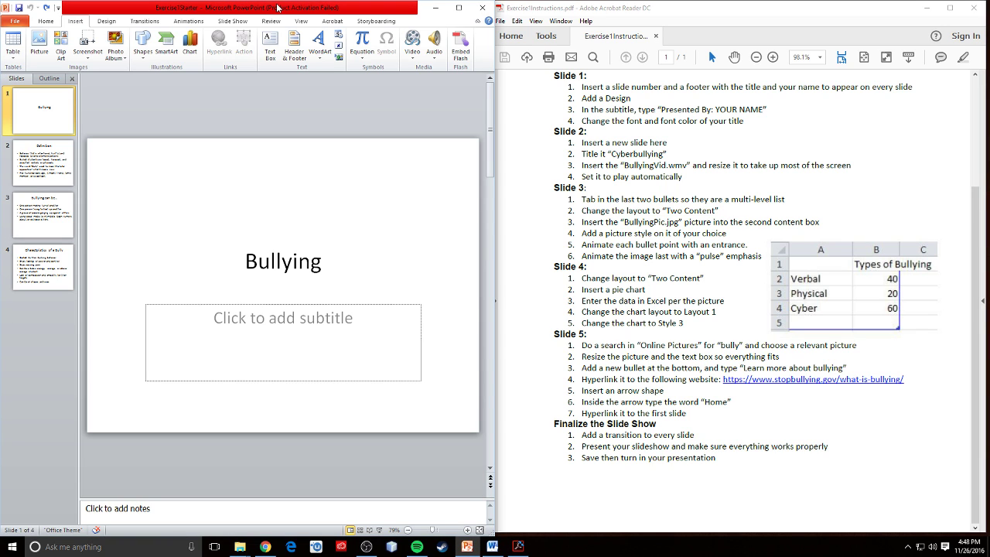
click(670, 218)
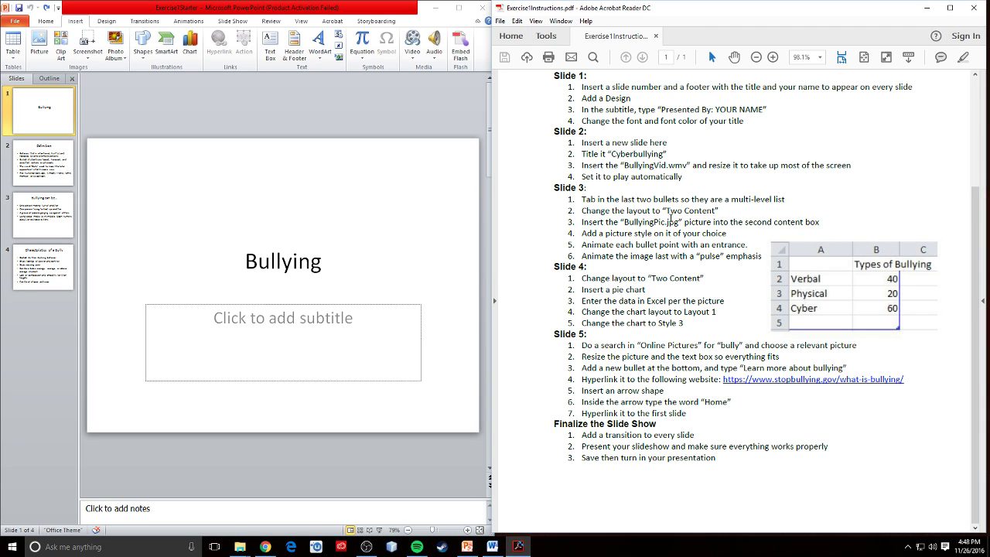
scroll(670, 218, up, 4)
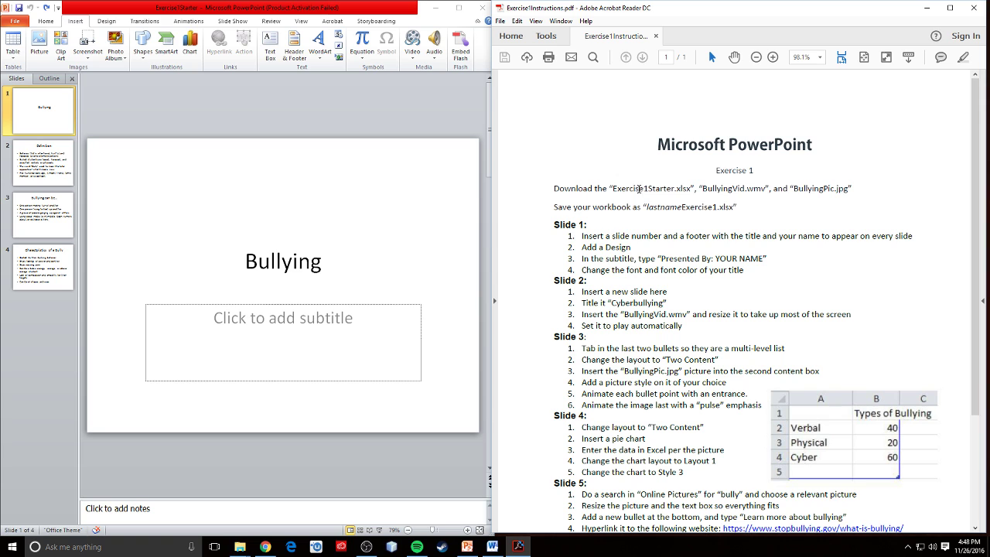
Step: Check the Exercise 1 folder in File Explorer for the starter, video and picture files, and return to the instructions
click(263, 7)
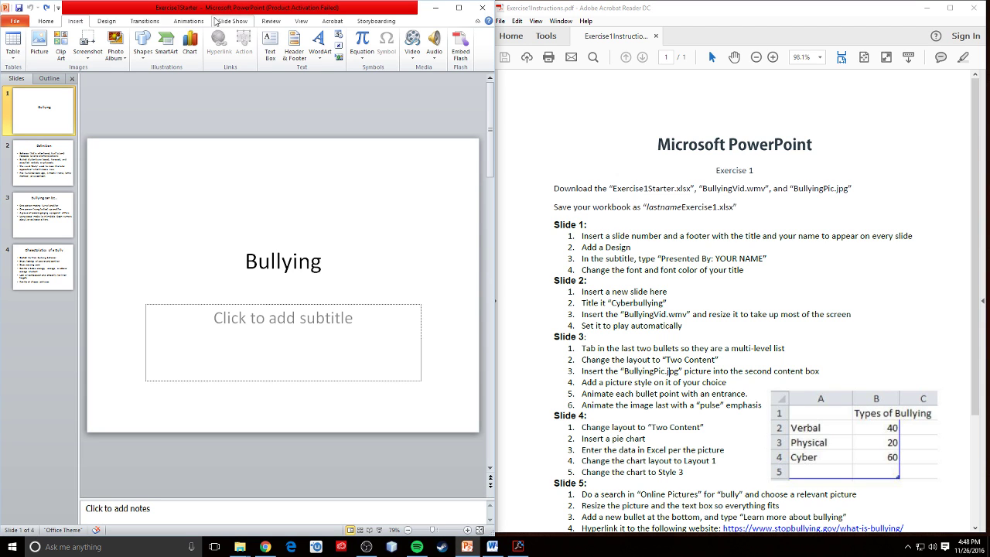
mouse_move(239, 547)
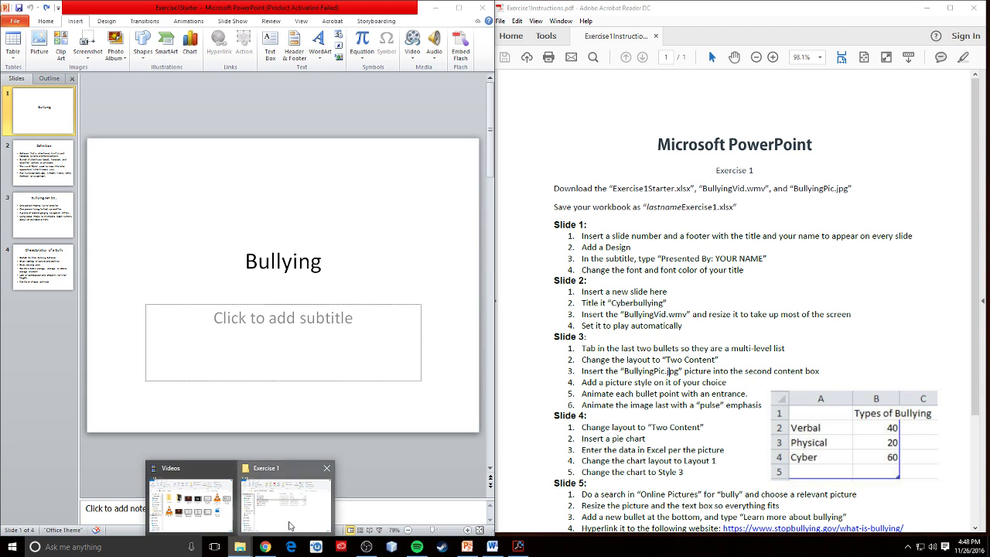
click(279, 501)
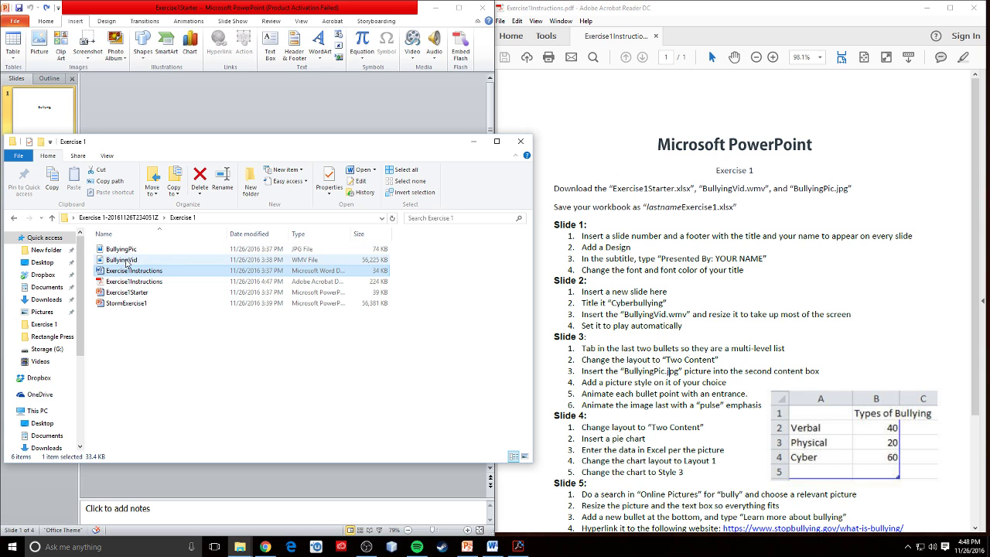
click(361, 10)
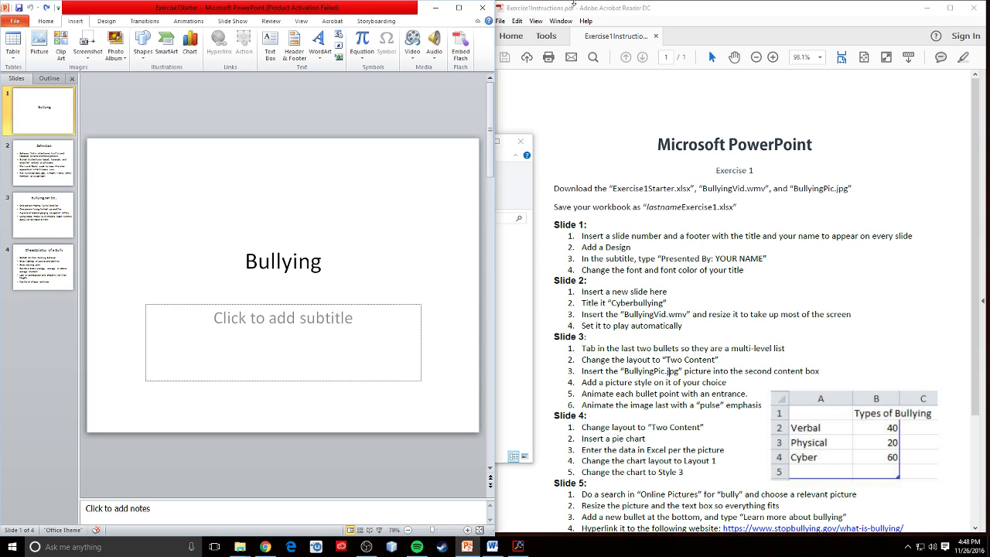
click(700, 3)
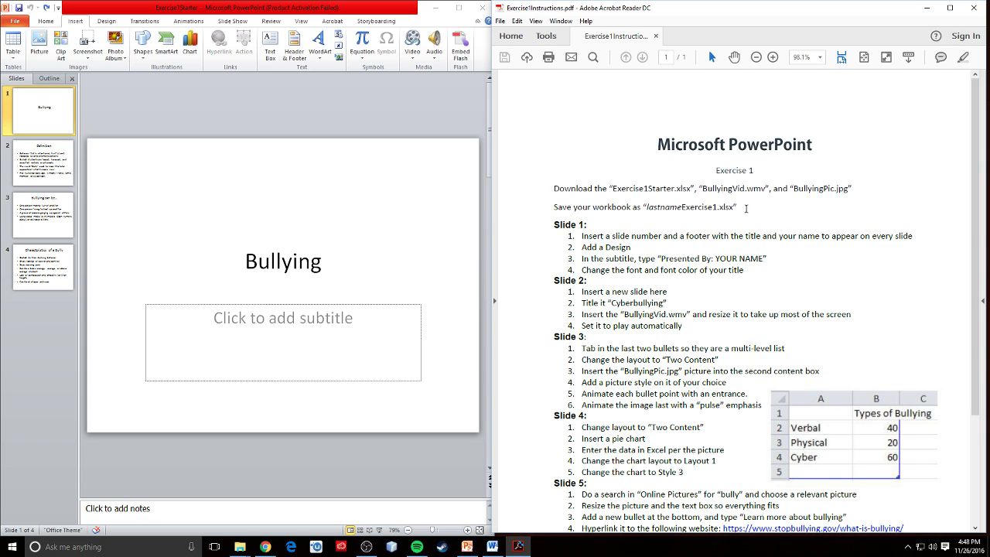
Step: Save the PowerPoint presentation in the Exercise 1 folder under a file name made of the student's name followed by Exercise1
click(164, 8)
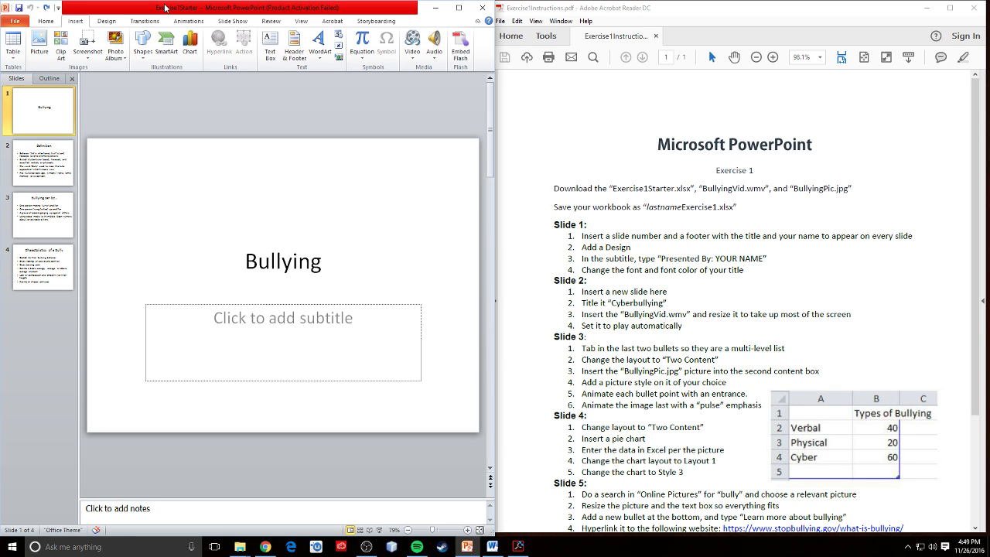
click(14, 22)
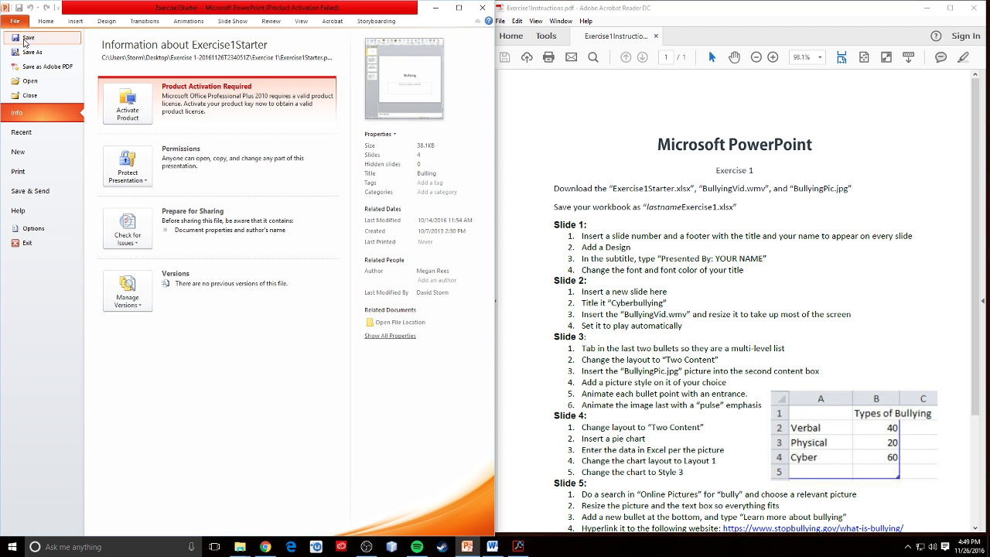
click(31, 52)
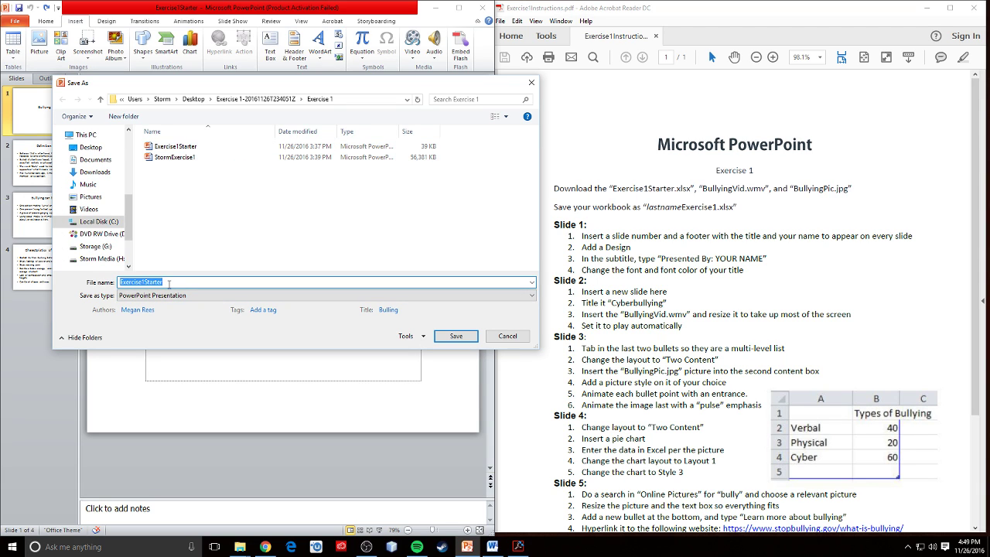
text(MrStormExercise1)
click(456, 336)
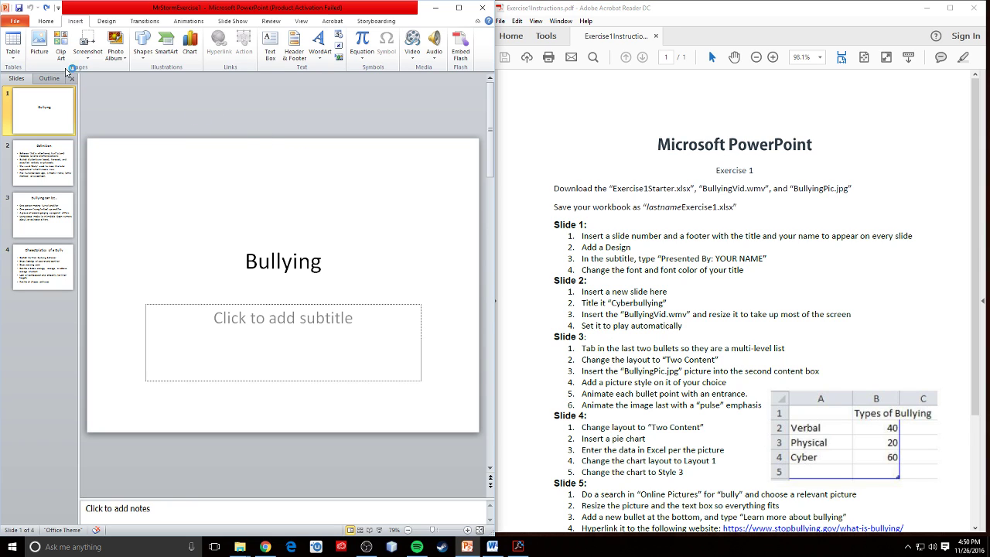
click(18, 8)
Step: Add a slide number and a footer with the title "Bullying" and the presenter's name to all slides
click(779, 266)
scroll(791, 276, down, 3)
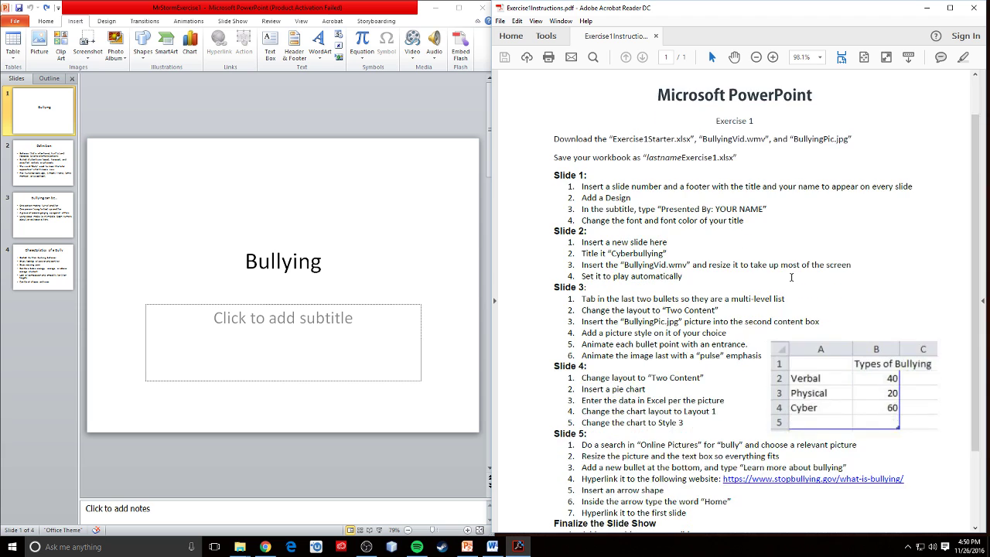
scroll(791, 276, down, 1)
scroll(791, 276, up, 1)
scroll(791, 276, down, 1)
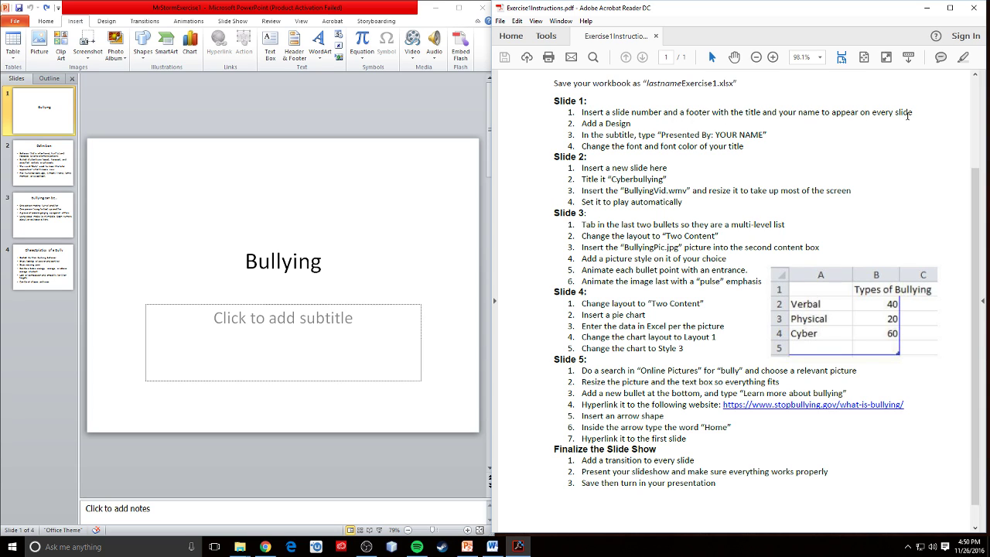
click(190, 150)
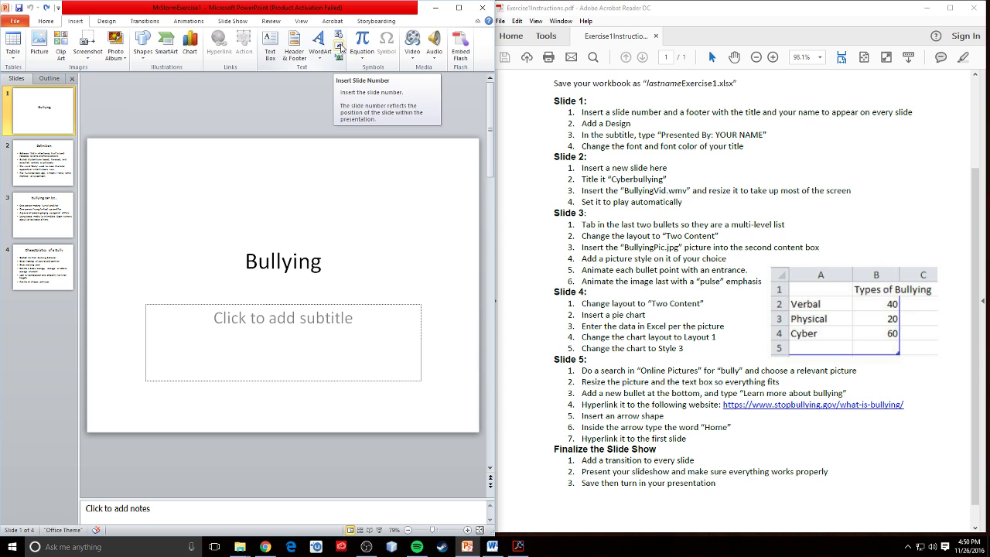
click(459, 7)
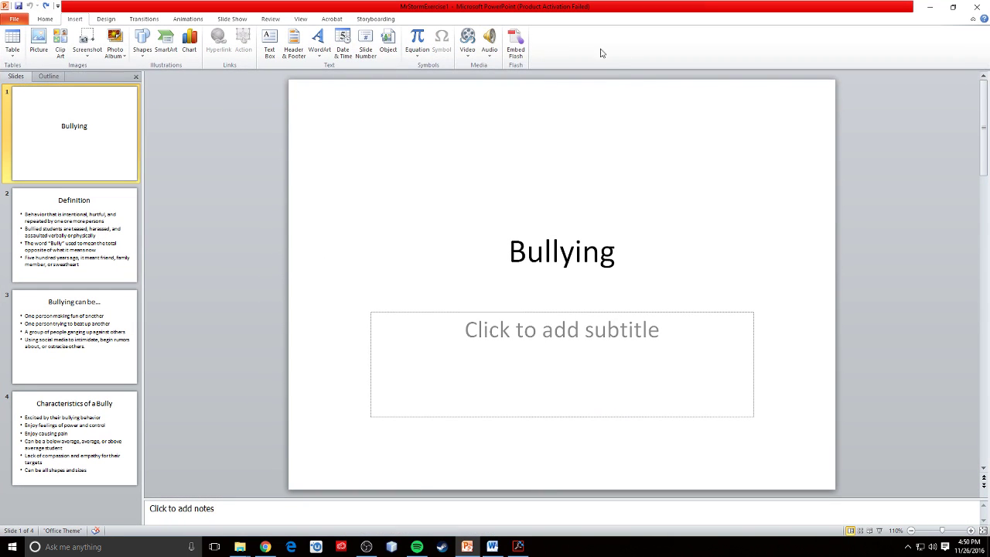
click(366, 53)
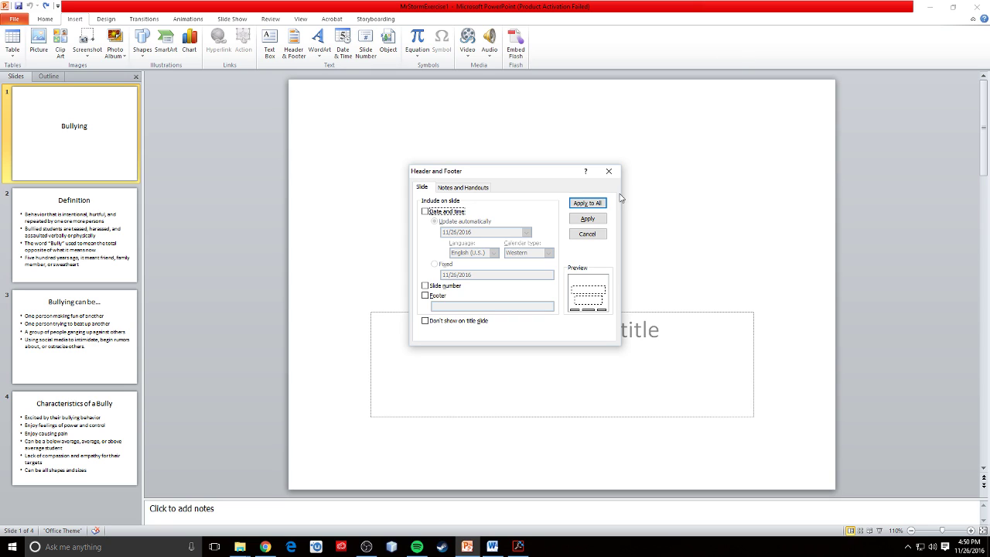
click(427, 286)
click(425, 296)
click(449, 306)
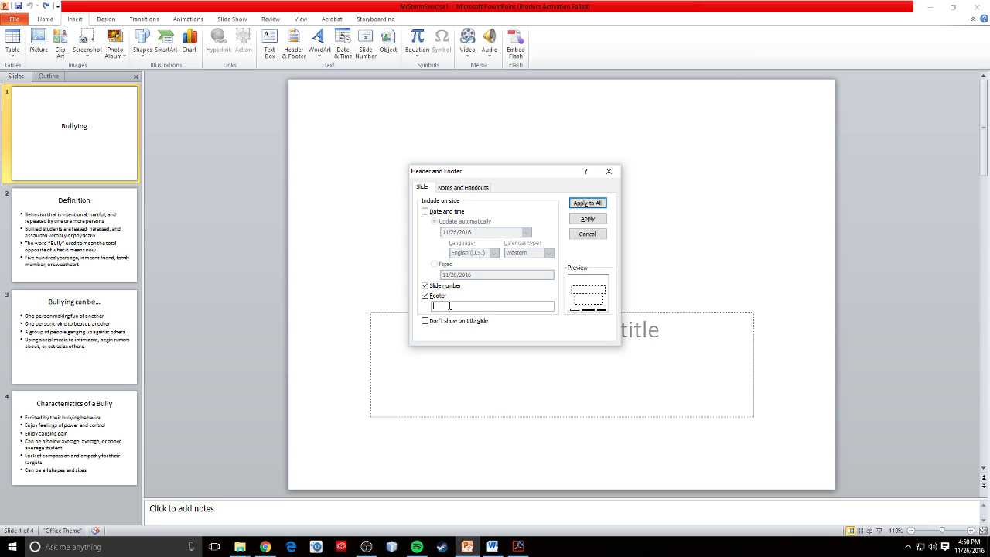
text(Bullying - Mr. Storm)
click(587, 204)
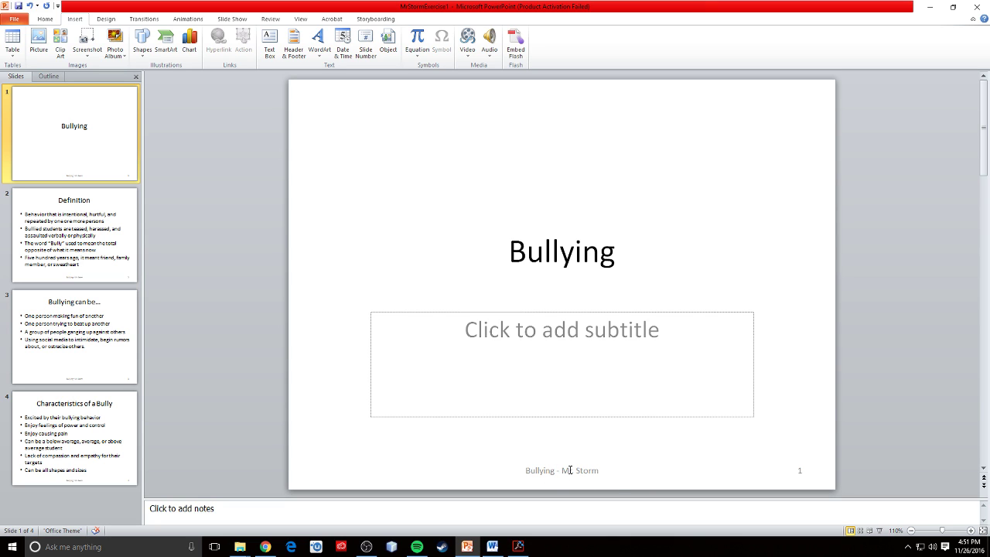
Step: Check the footer and slide number on slides 2 to 4, and return to the title slide beside the instructions
click(77, 253)
click(74, 337)
click(87, 418)
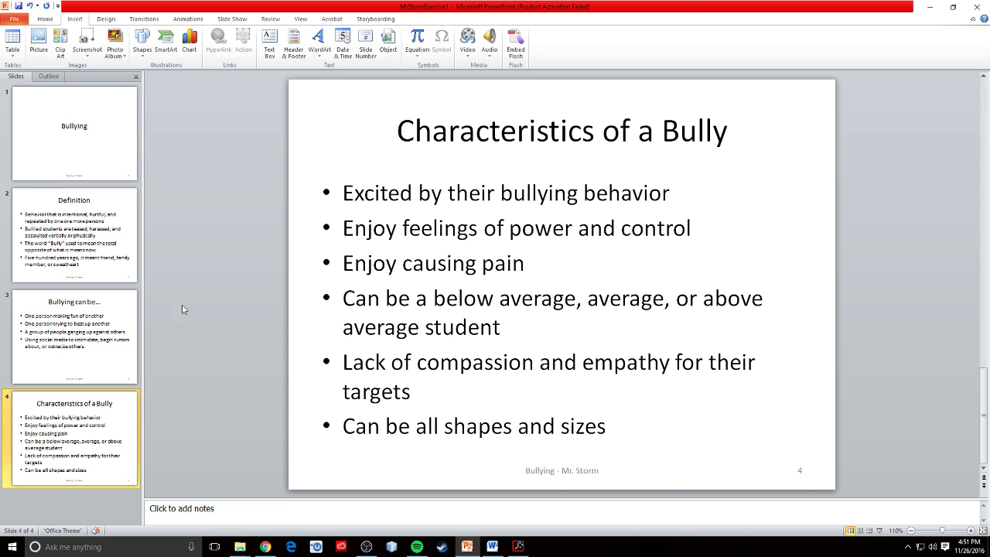
click(109, 178)
drag(549, 7, 2, 154)
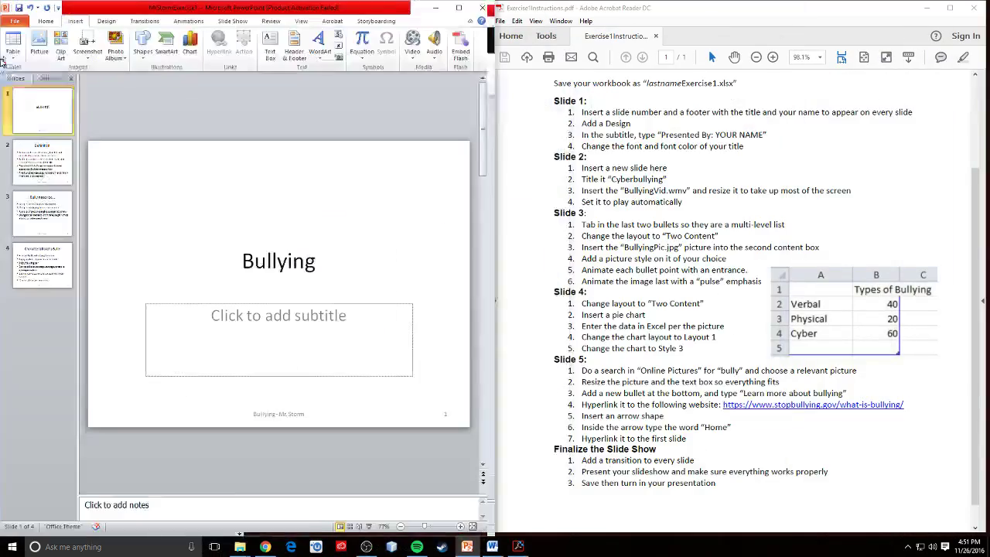
click(575, 129)
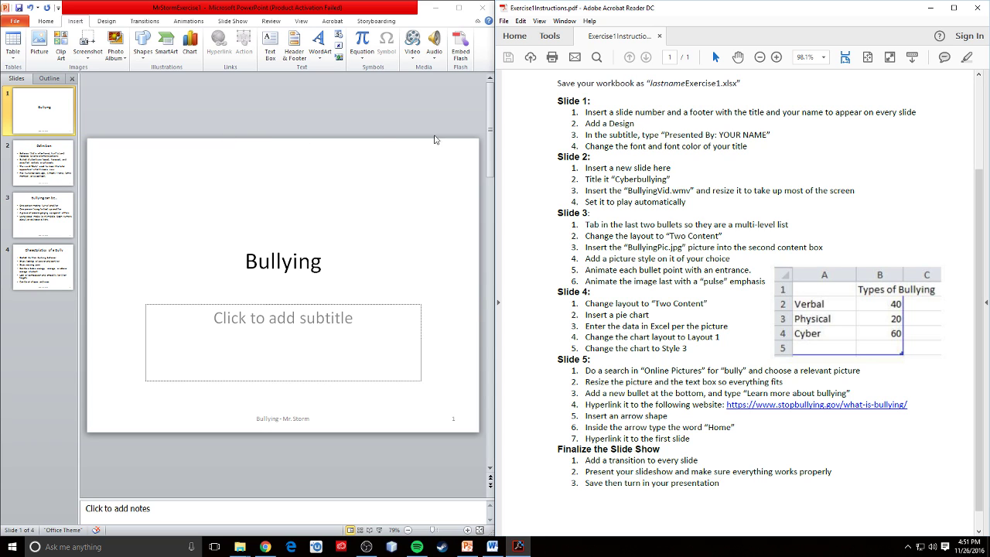
Step: Try the Slipstream, Waveform and Thatch themes on the presentation
click(105, 31)
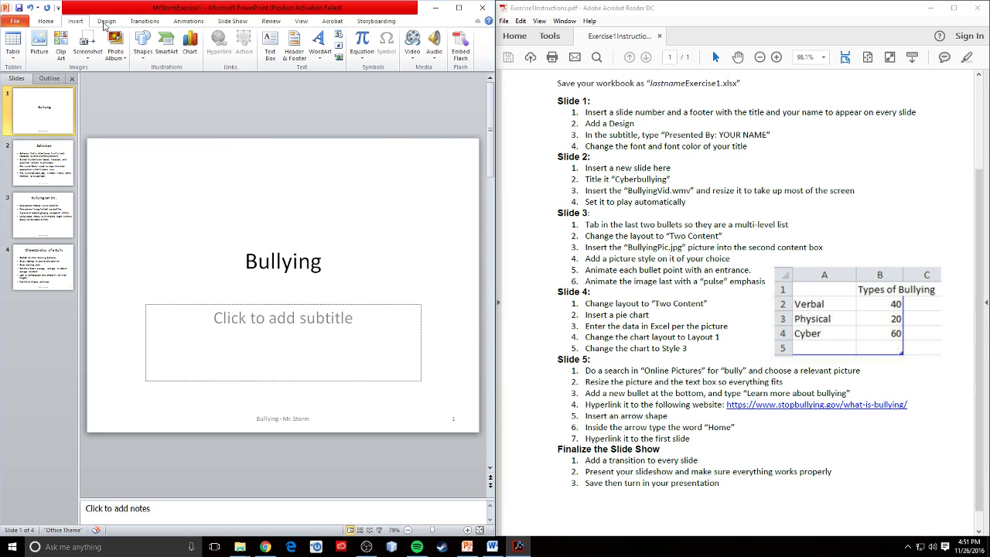
click(105, 25)
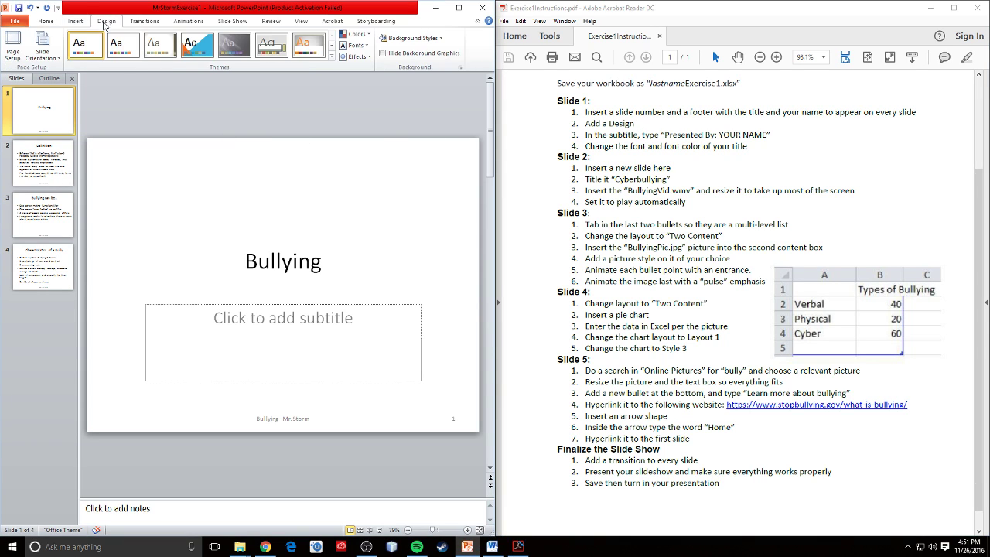
click(333, 46)
click(332, 46)
click(333, 46)
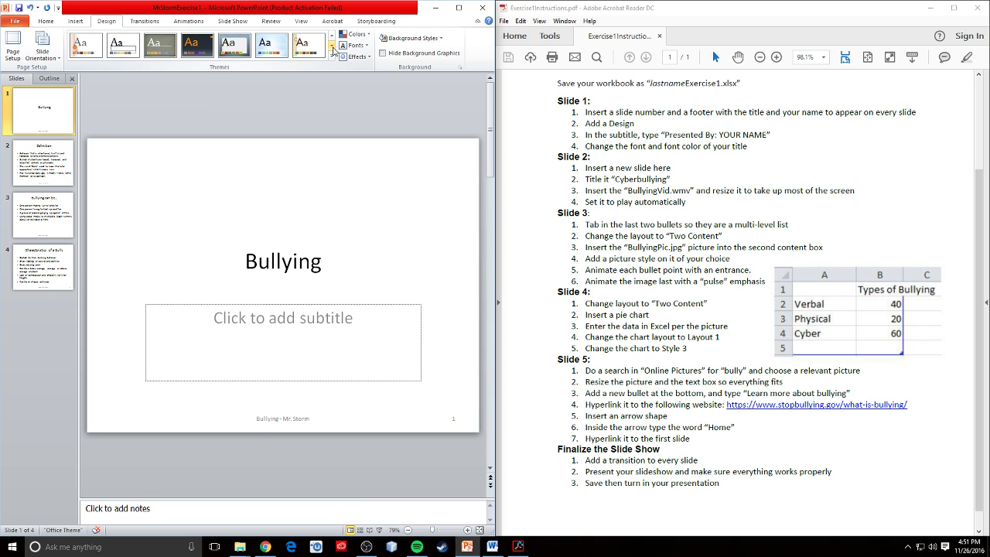
click(271, 45)
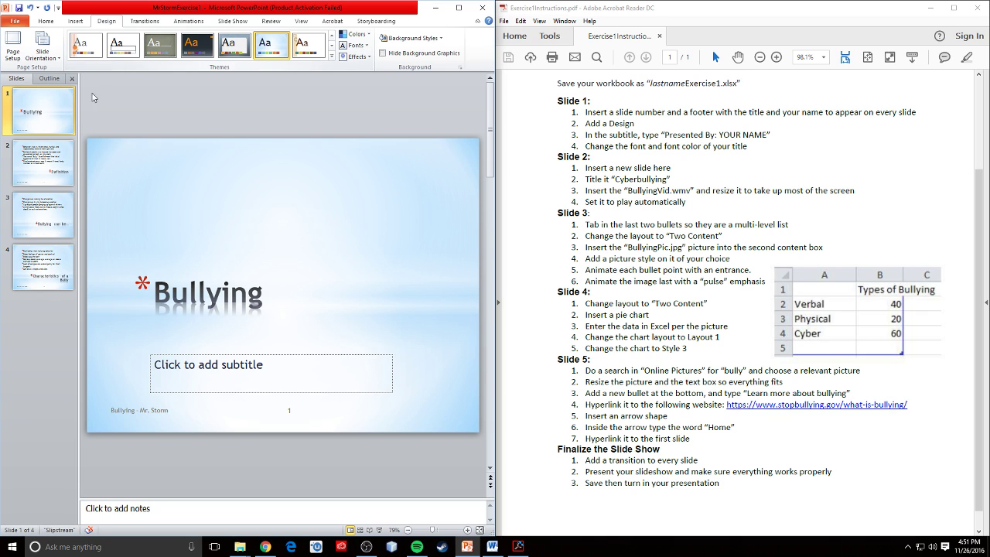
click(331, 48)
click(271, 45)
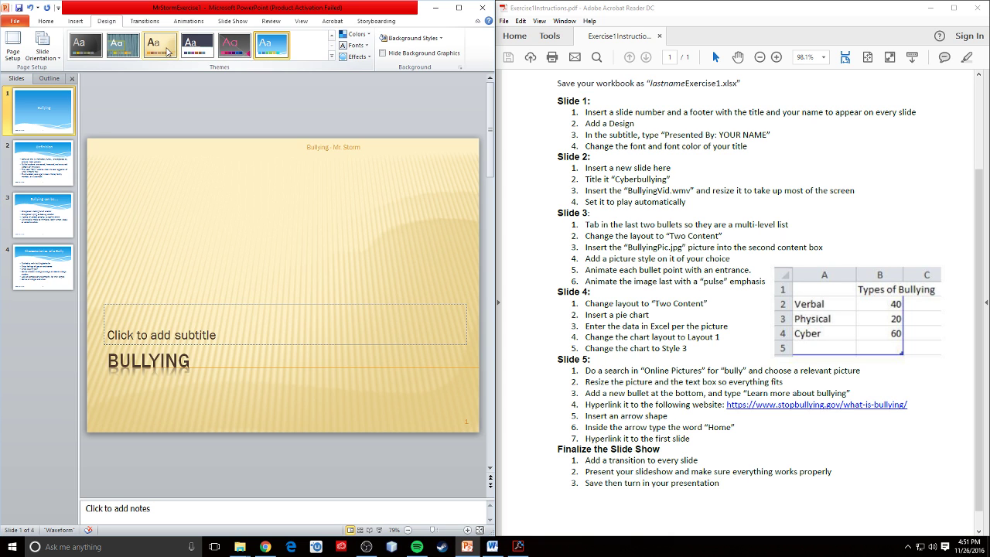
click(122, 48)
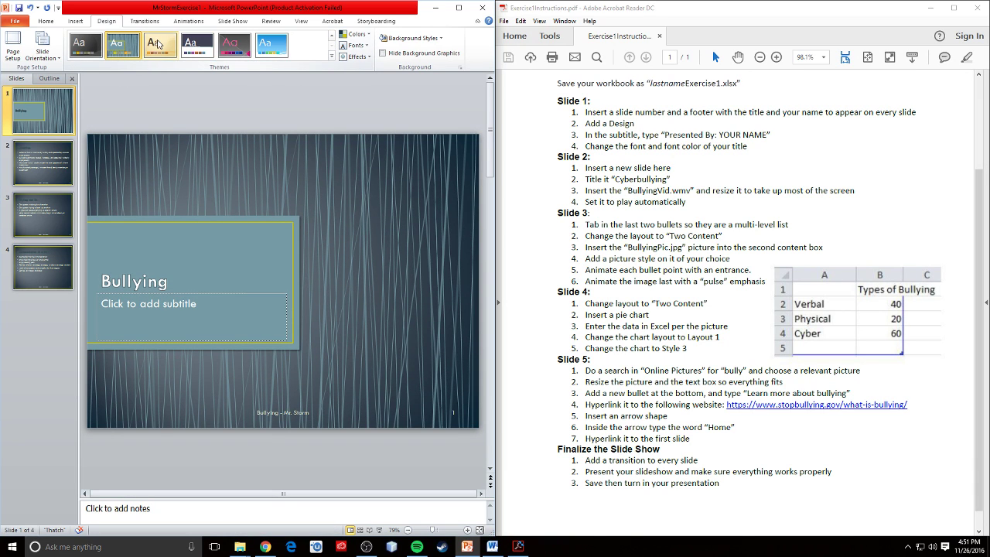
Step: Apply the NewsPrint theme with the red block to the whole presentation
click(332, 35)
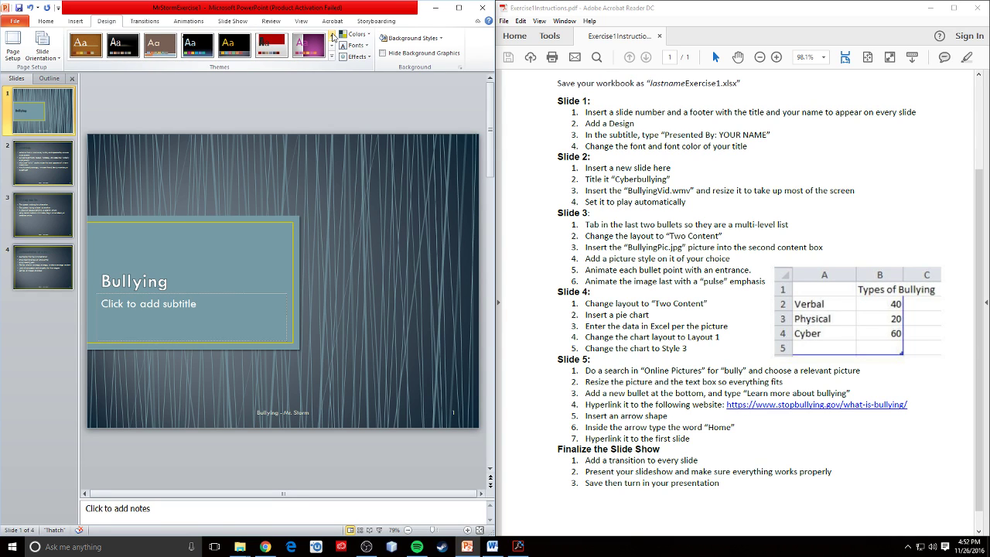
click(333, 35)
click(266, 46)
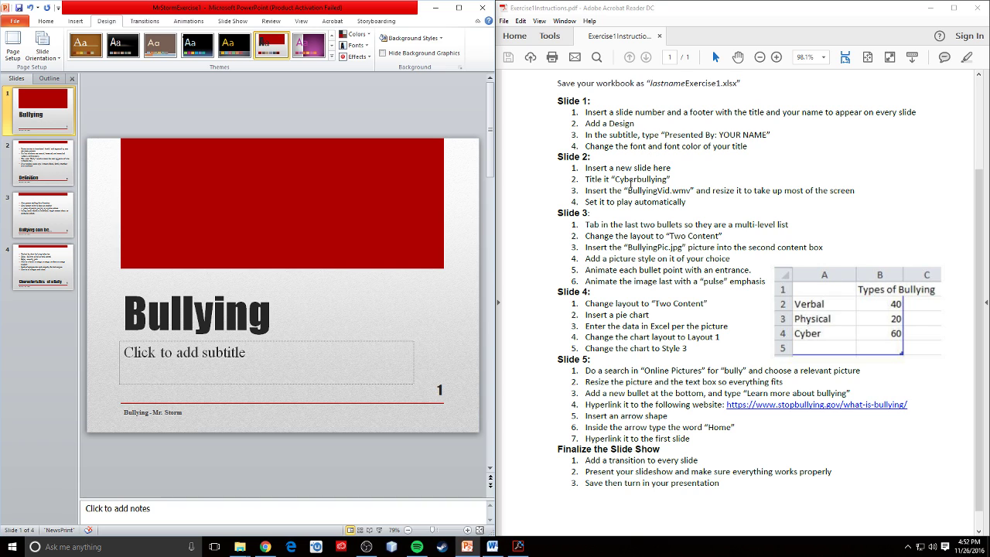
Step: Fill in the title slide's subtitle with "Presented By:" followed by the presenter's name
click(198, 368)
text(Presented)
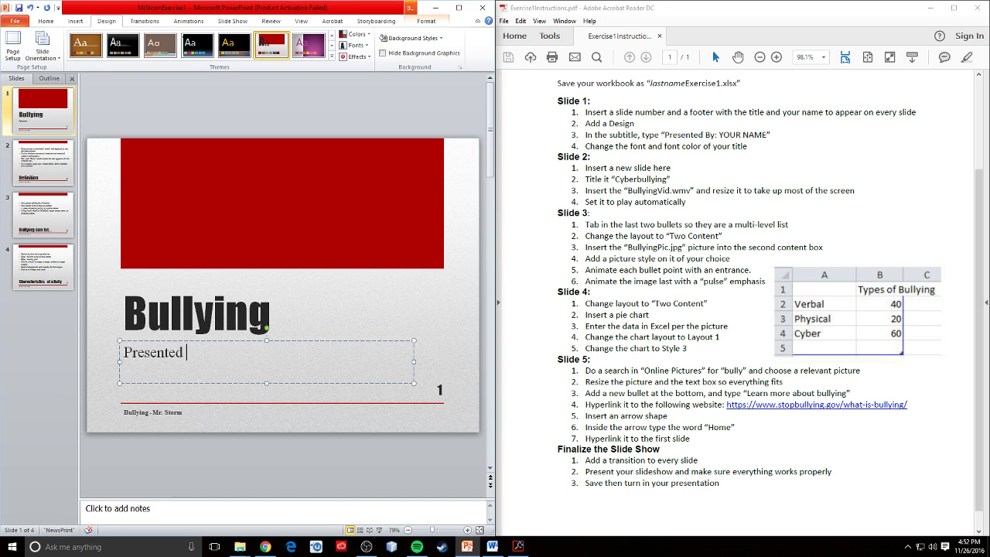
text(  By: M. Storm)
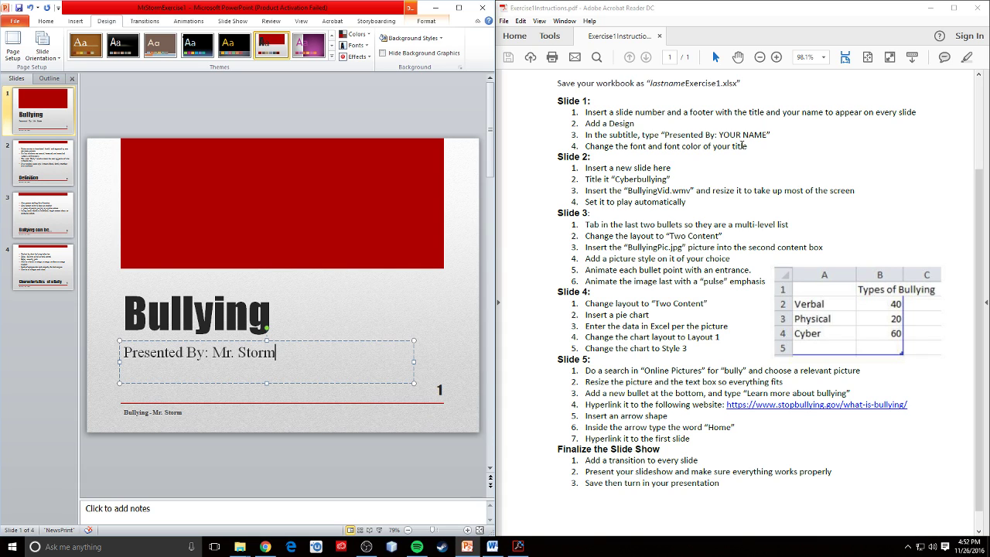
Step: Try the Broken Detroit font on the "Bullying" title of the title slide
click(193, 313)
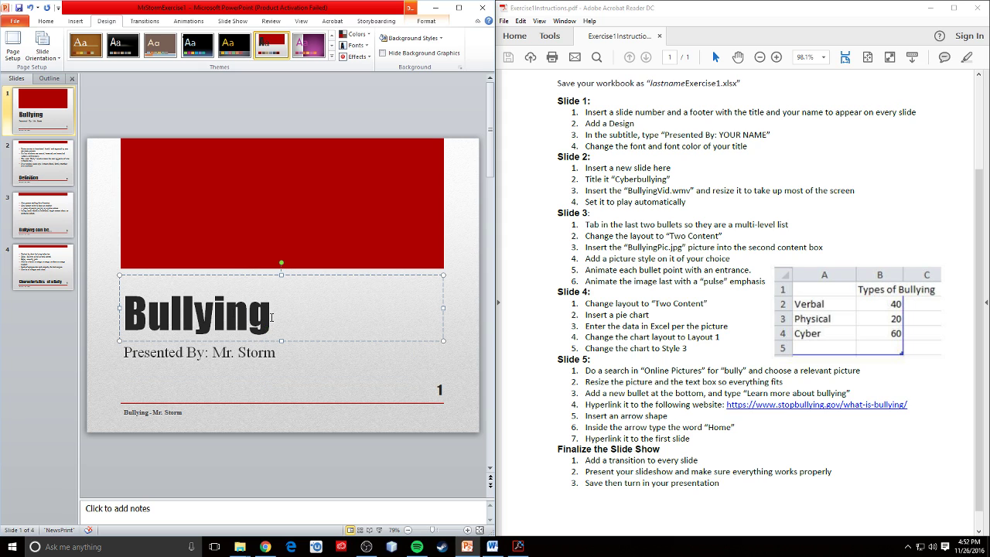
drag(272, 318, 126, 305)
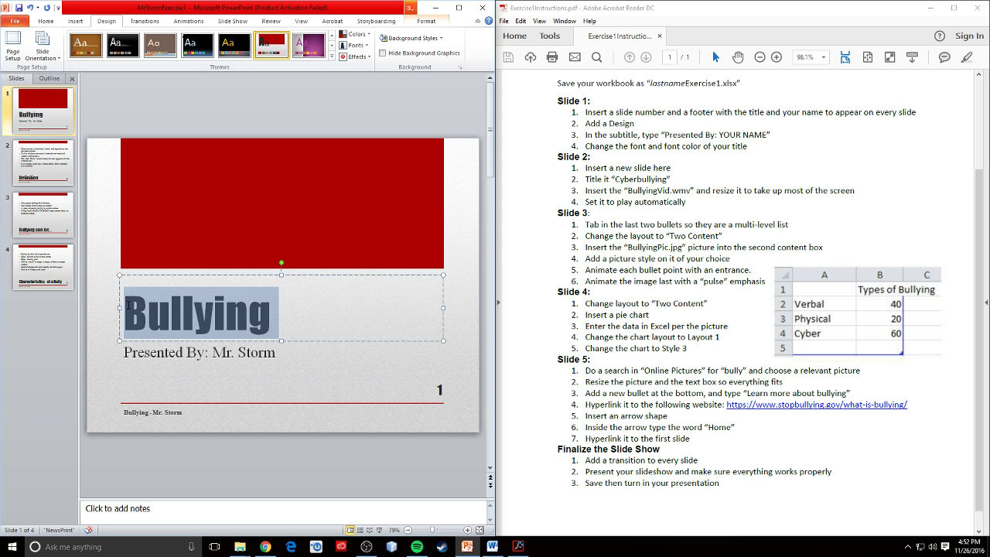
click(45, 21)
click(160, 39)
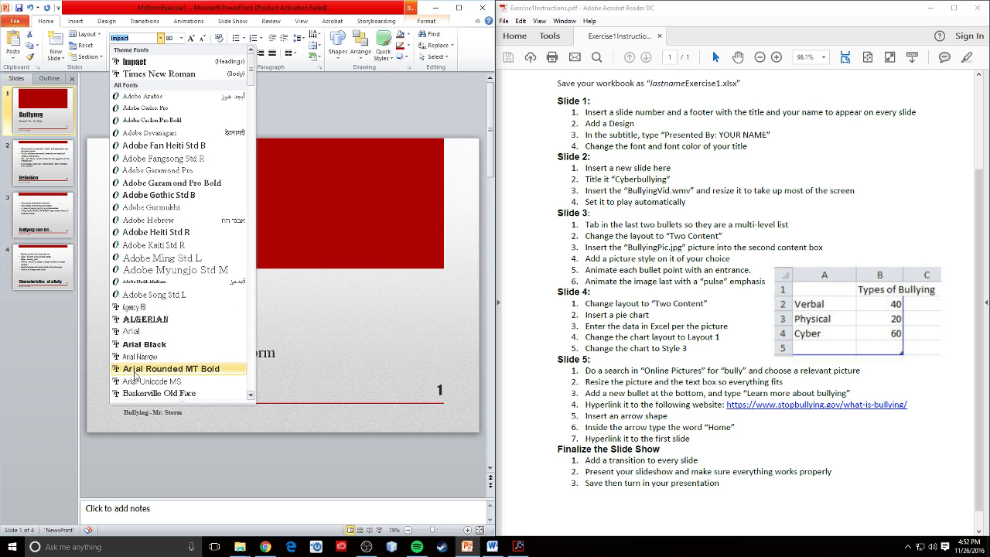
scroll(142, 359, down, 7)
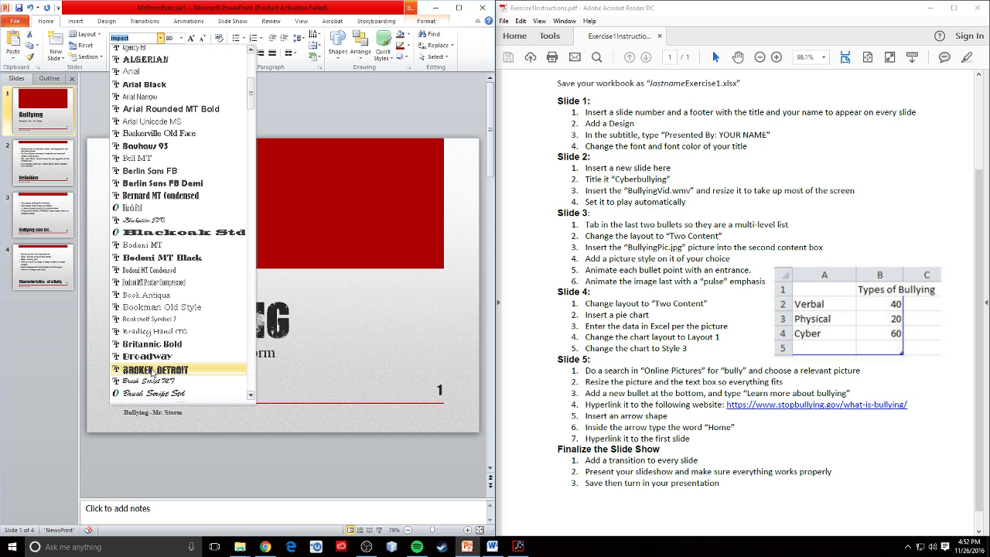
click(152, 371)
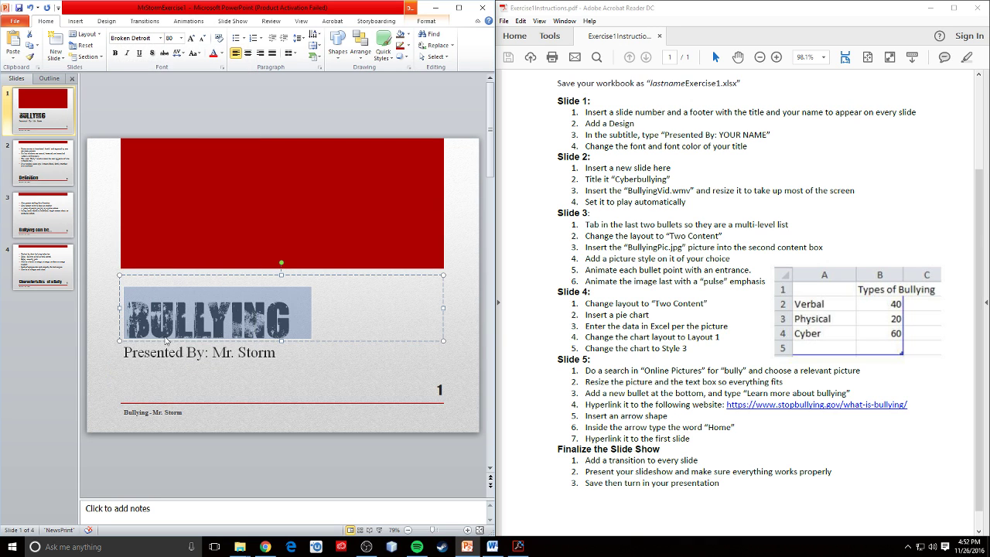
Step: Look through further fonts for the "Bullying" title and set it back to Impact
click(161, 38)
scroll(166, 368, down, 15)
scroll(166, 368, down, 6)
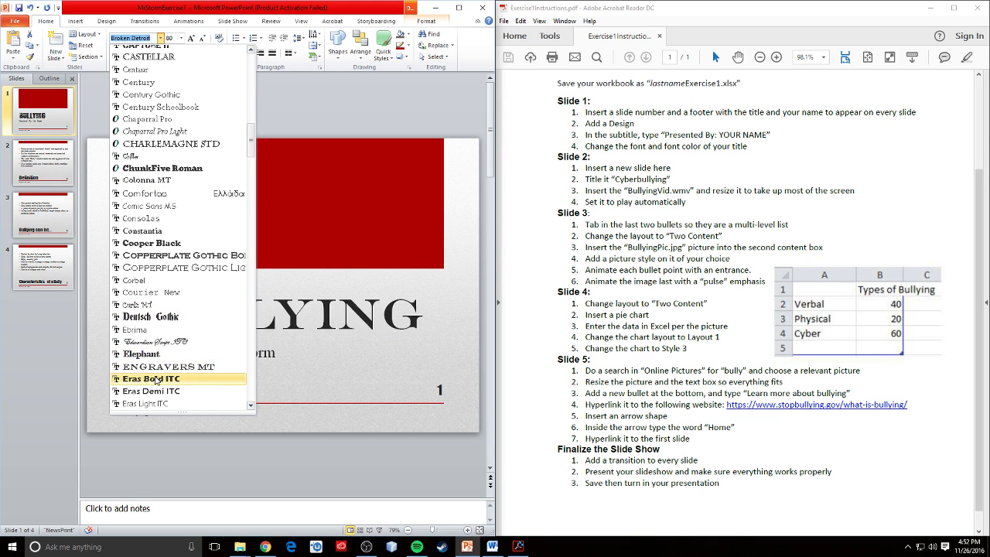
scroll(166, 364, down, 10)
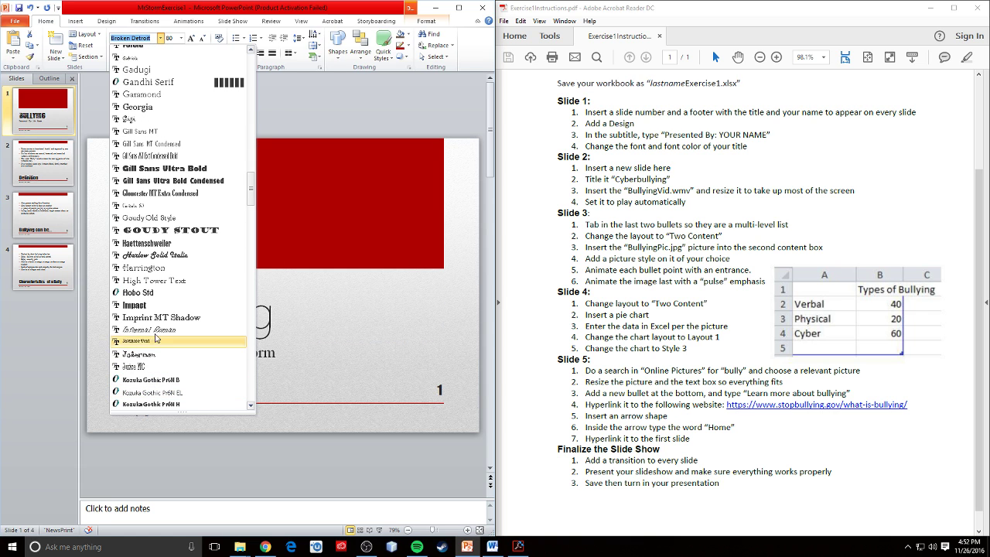
click(149, 306)
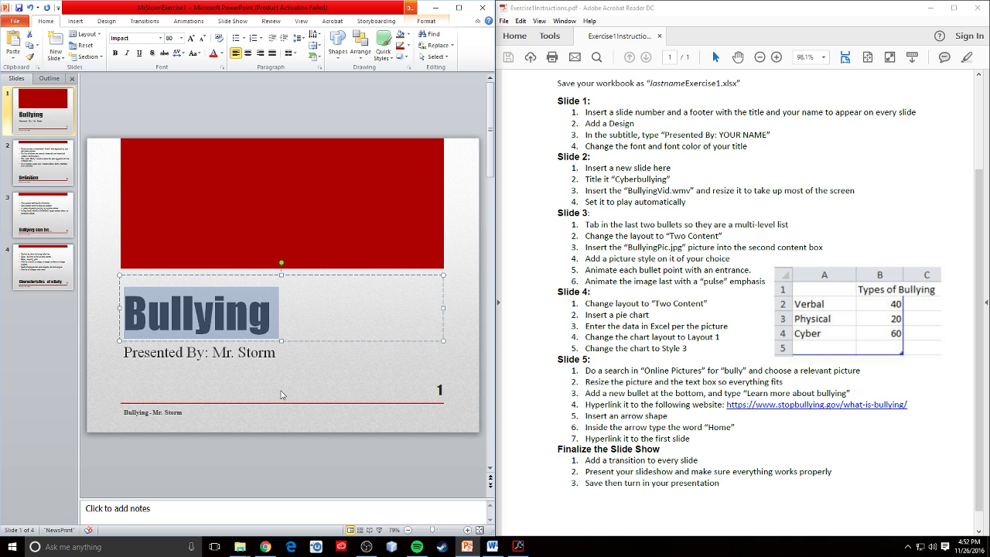
Step: Change the font of the "Bullying" title on slide 1 to Elephant
click(161, 38)
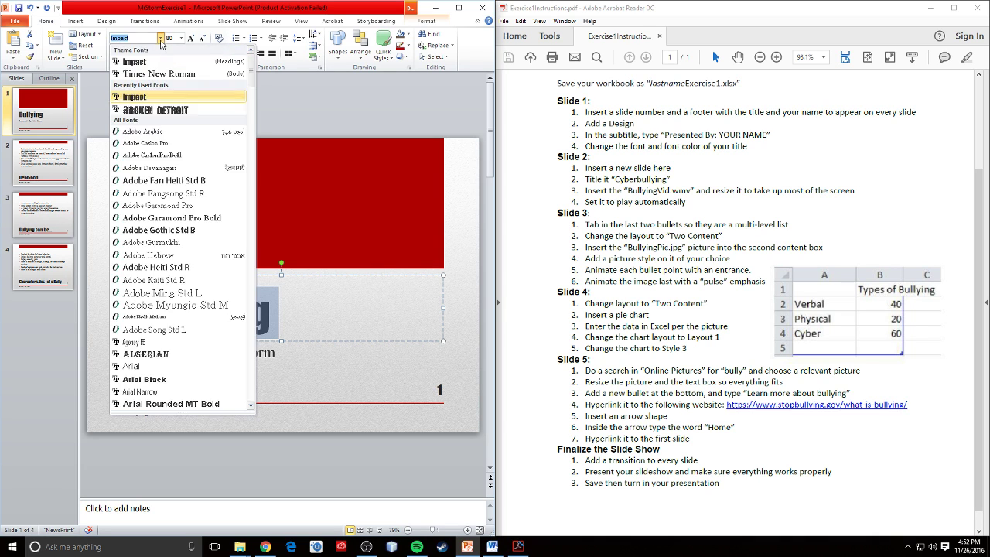
scroll(167, 384, down, 10)
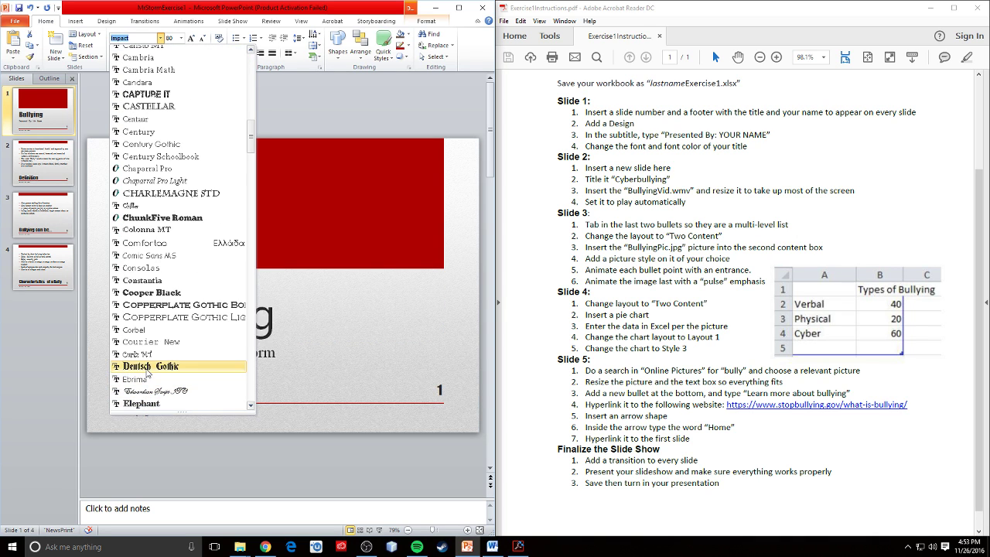
click(219, 402)
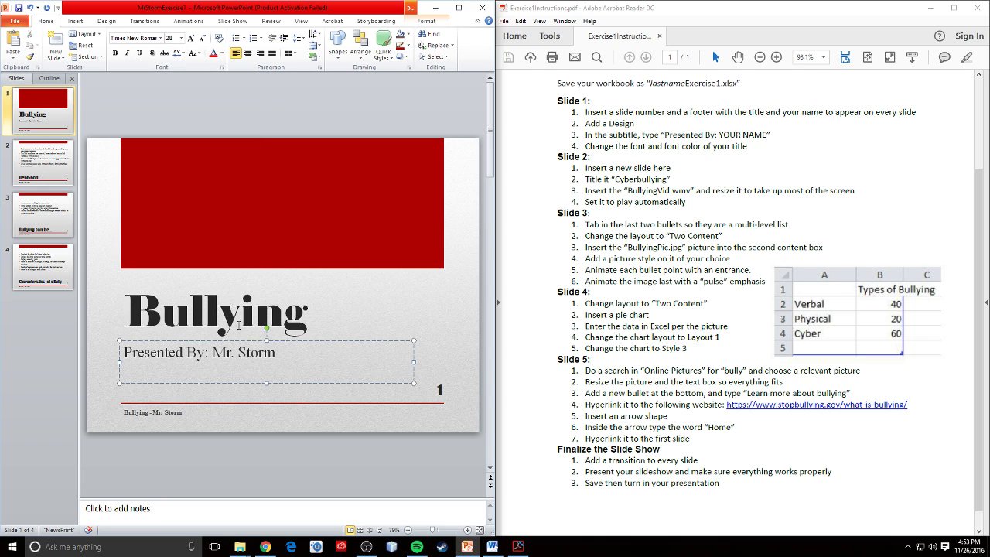
Step: Change the font color of the whole "Bullying" title to the standard dark red and deselect it
double_click(307, 315)
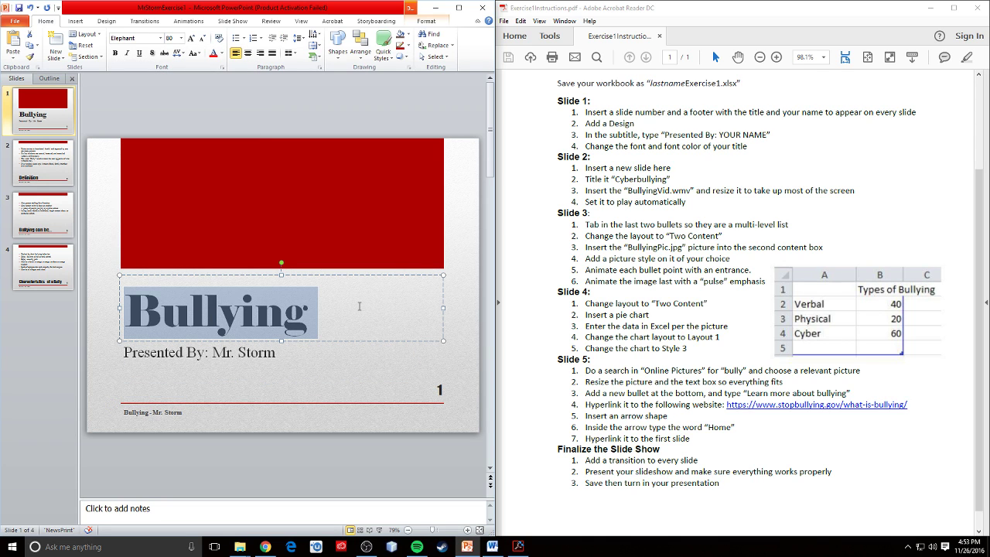
click(222, 53)
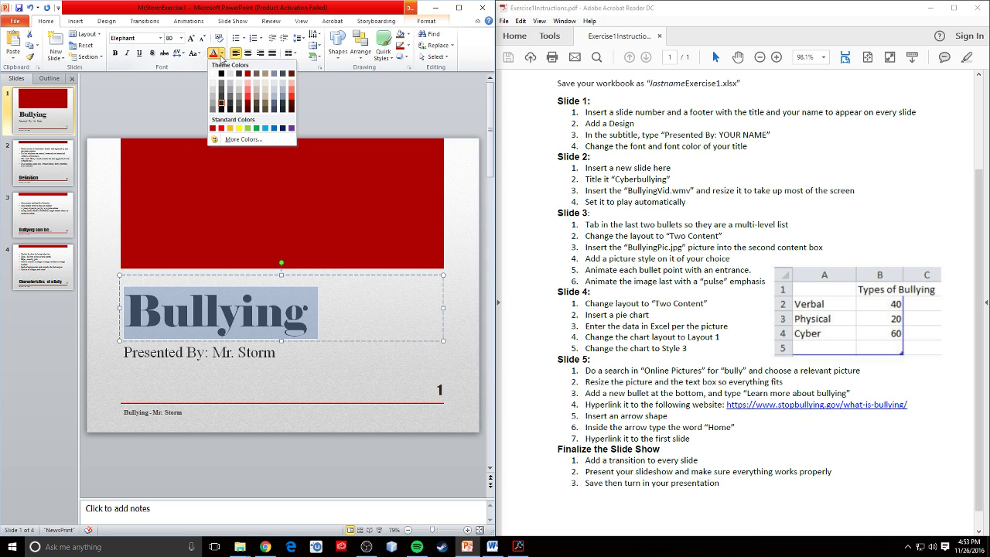
click(214, 129)
click(204, 272)
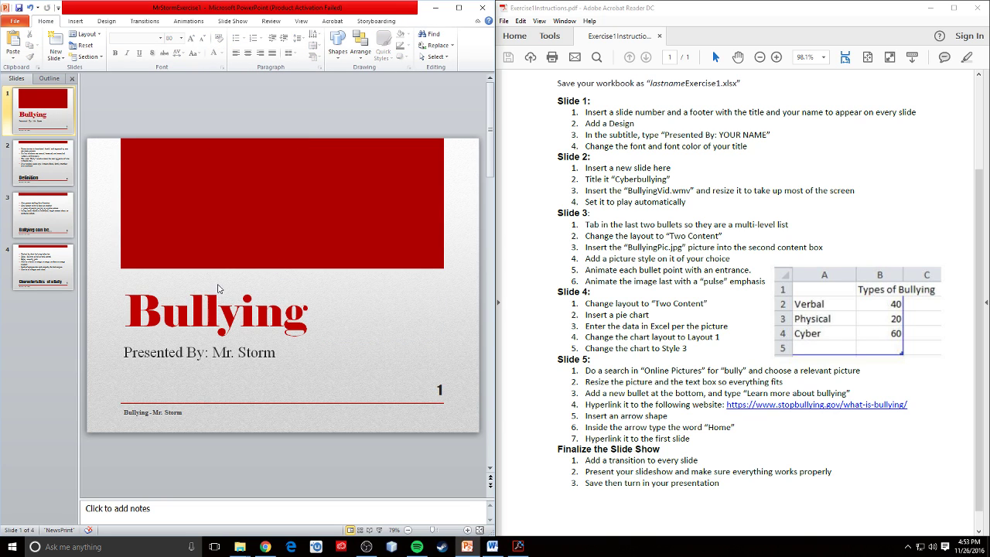